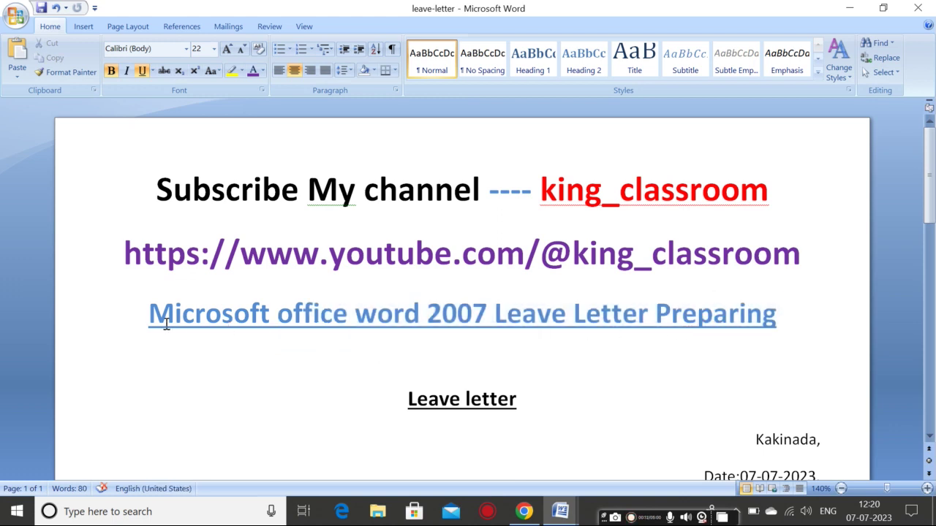
- Select the channel link line in the letter's header
drag(173, 191, 424, 203)
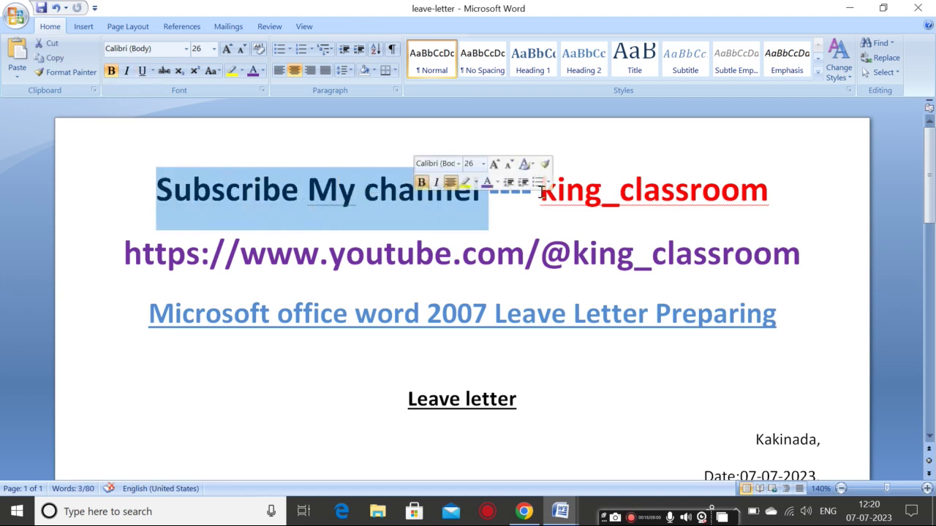
drag(539, 191, 713, 194)
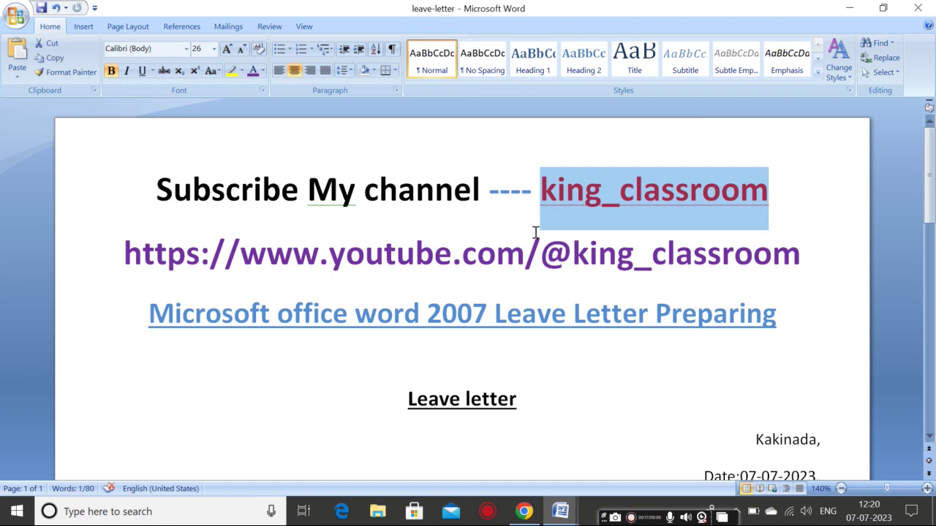
click(527, 230)
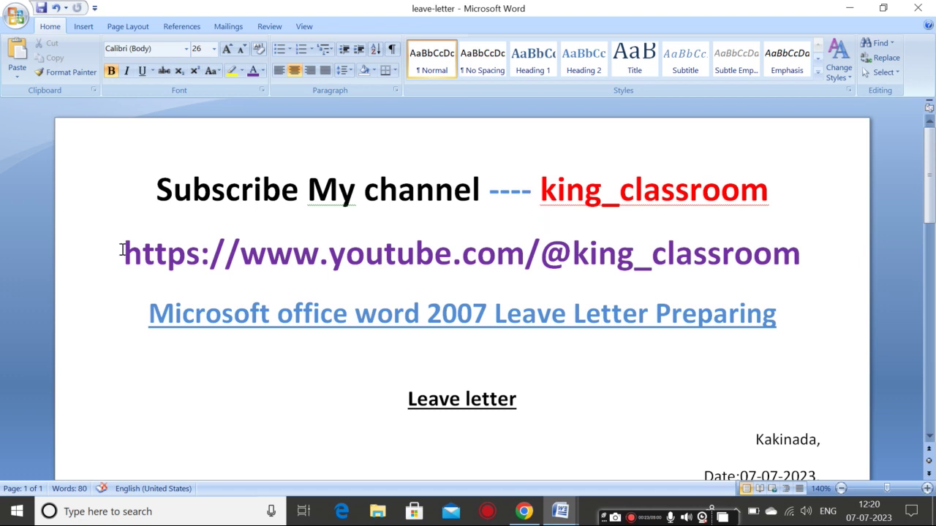
drag(120, 252, 790, 258)
key(ctrl+c)
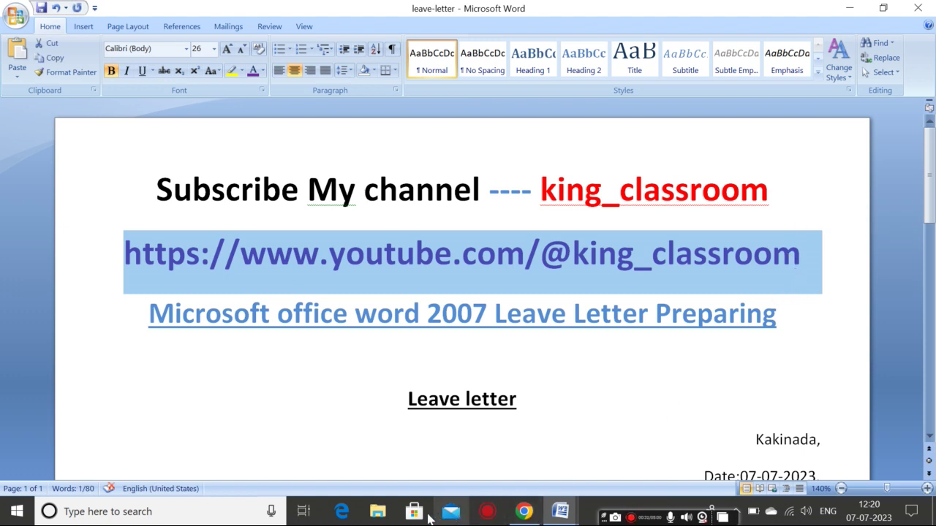
- Load the copied link in Edge and scroll through the king_classroom channel page
click(341, 511)
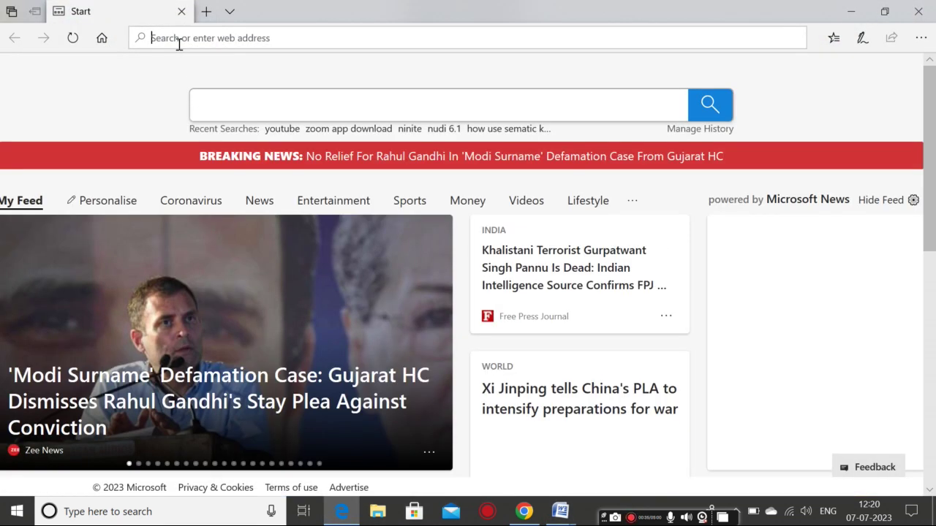
key(ctrl+v)
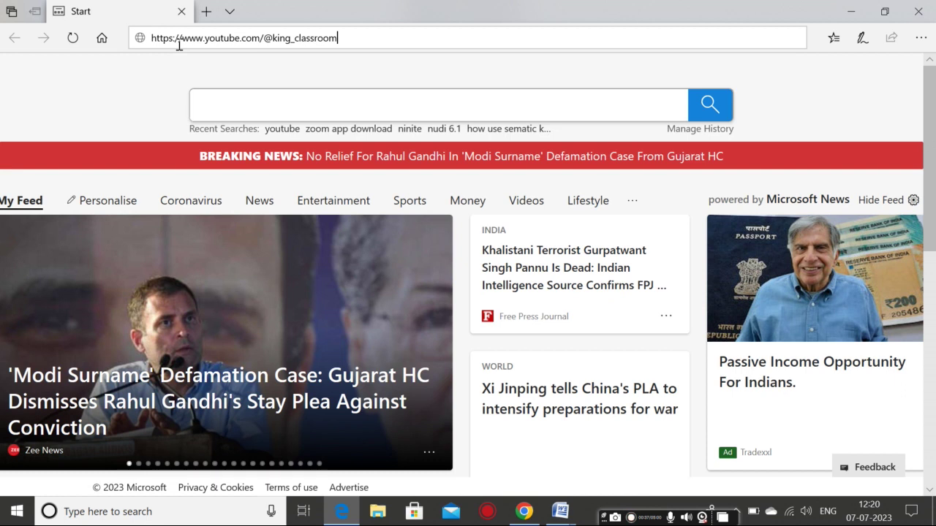
key(Return)
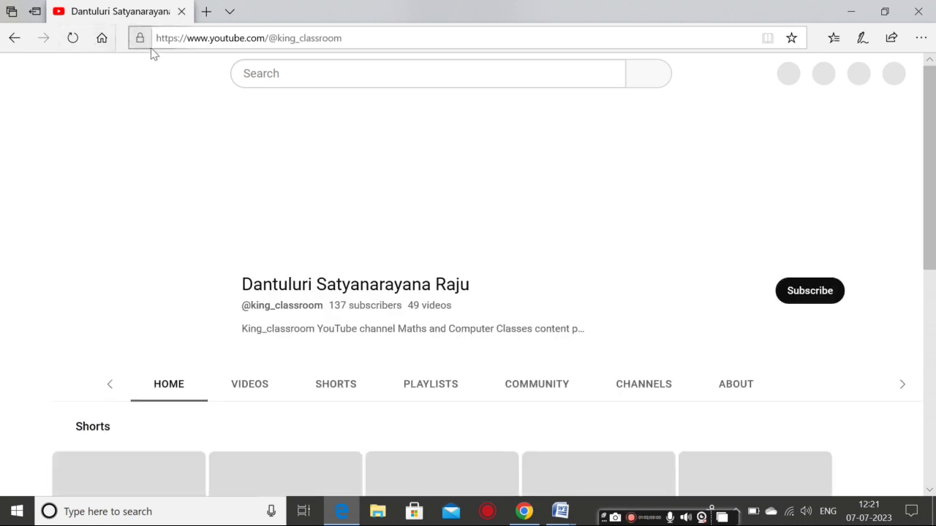
scroll(572, 327, down, 1)
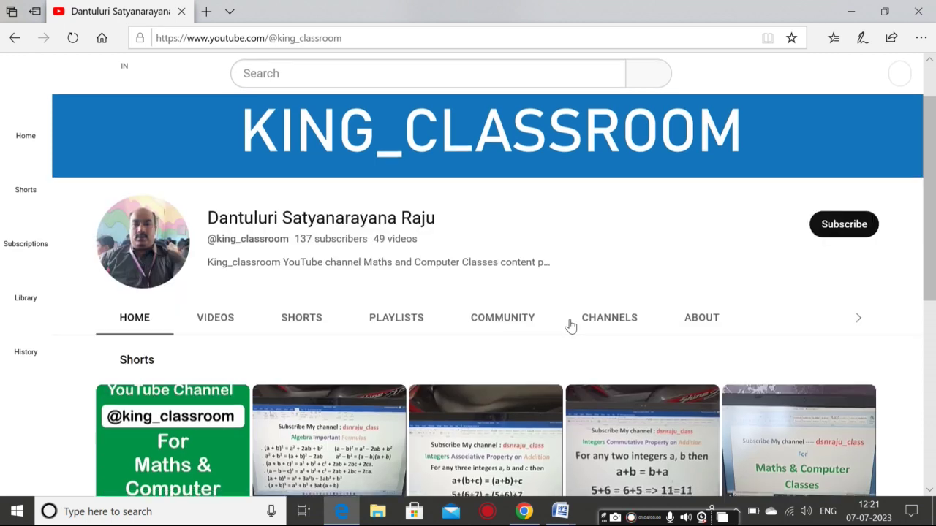
scroll(555, 243, down, 1)
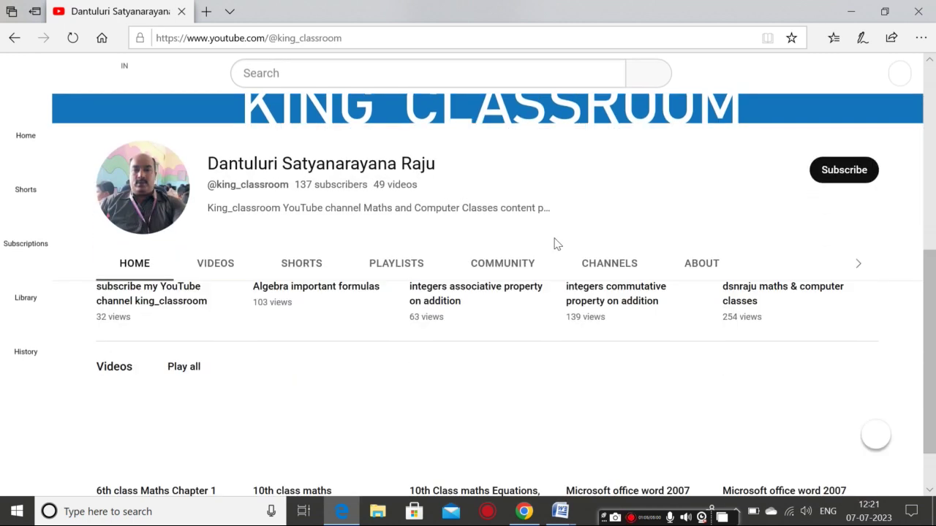
scroll(554, 243, down, 2)
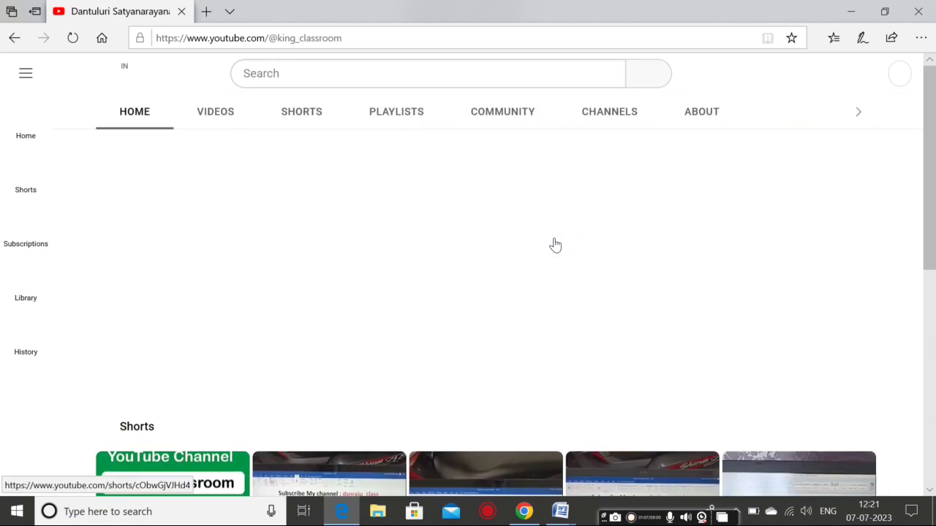
scroll(555, 245, up, 3)
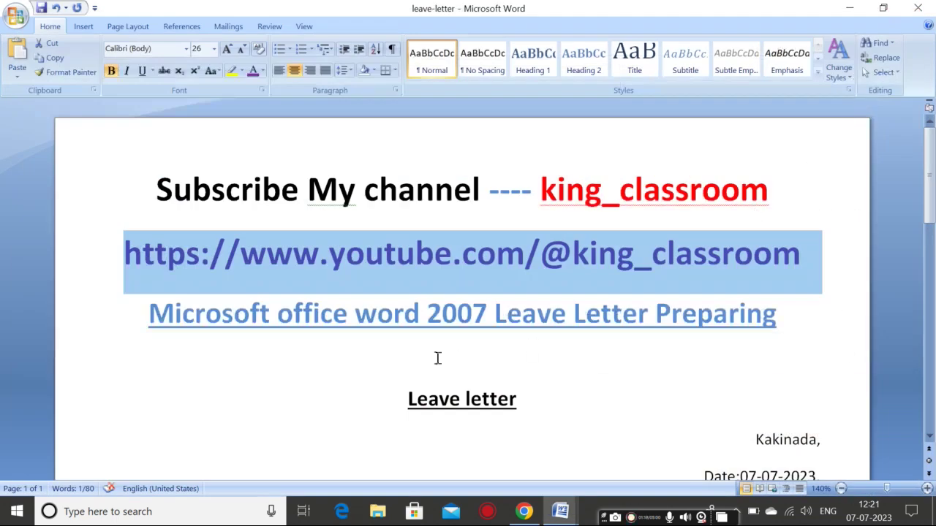
scroll(432, 354, down, 3)
drag(151, 216, 767, 242)
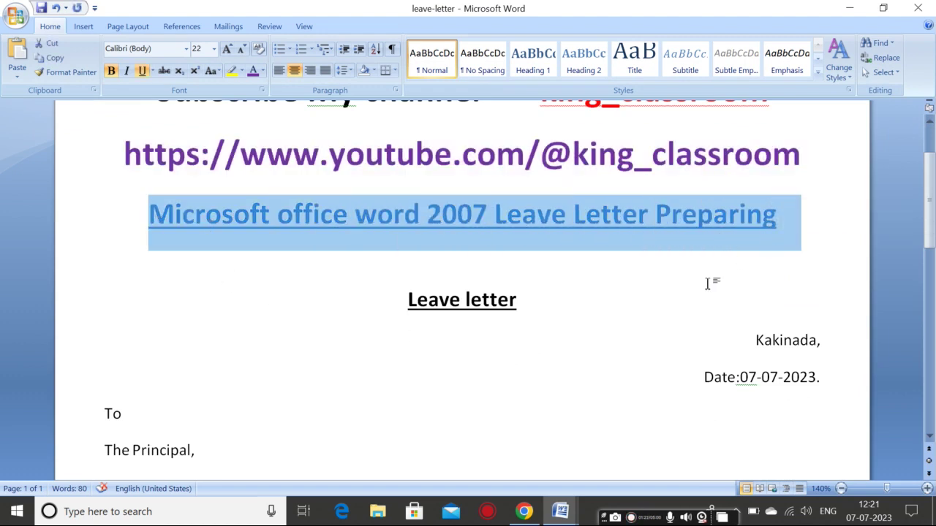
click(576, 317)
drag(402, 306, 501, 308)
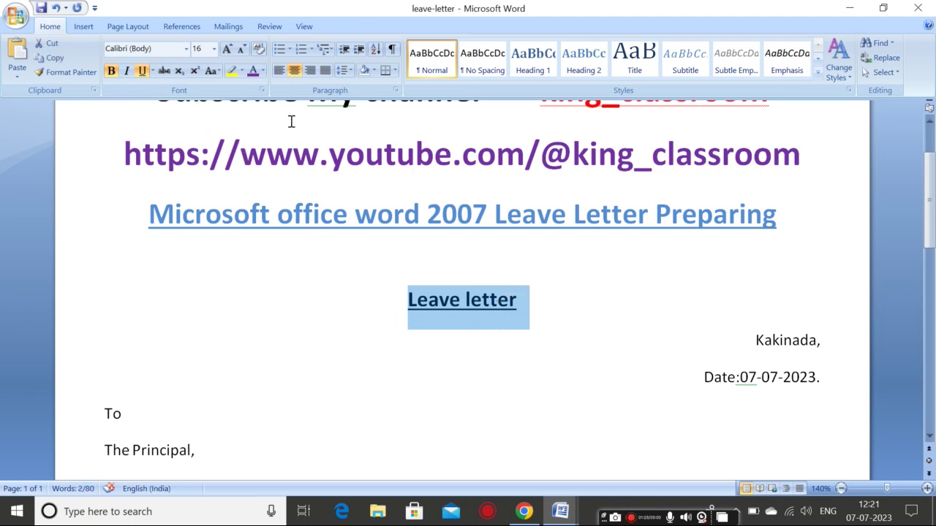
click(279, 70)
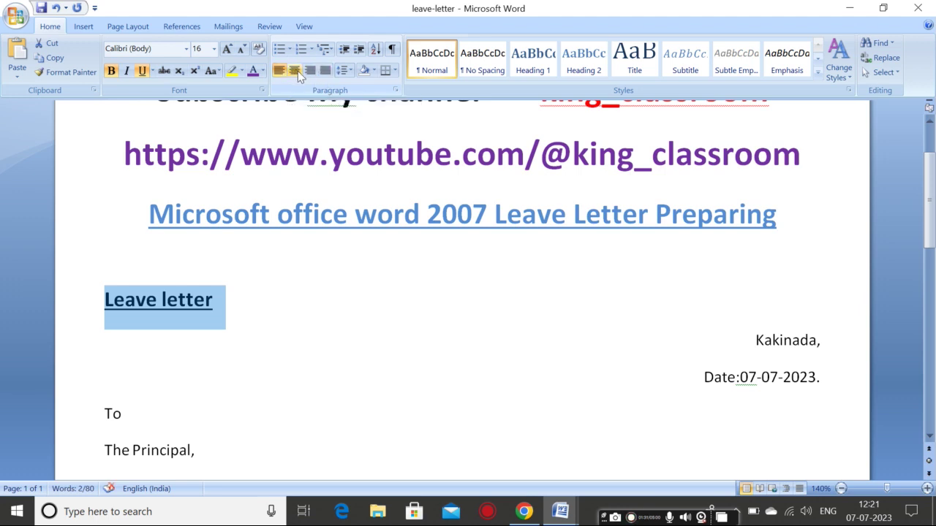
click(295, 70)
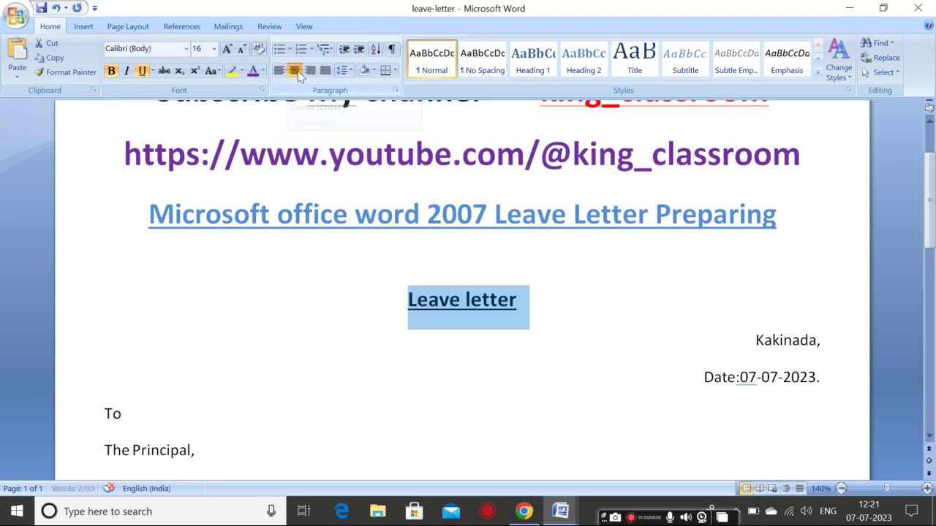
click(515, 304)
triple_click(511, 300)
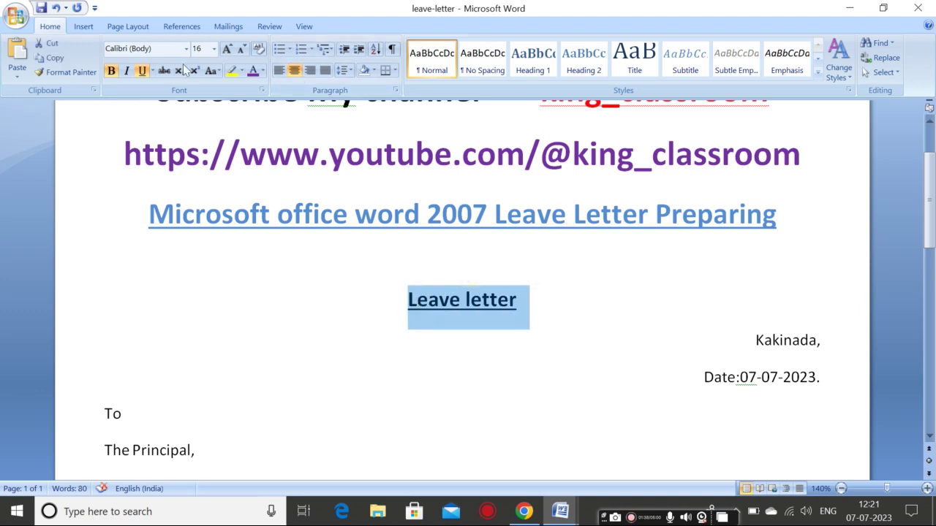
click(214, 47)
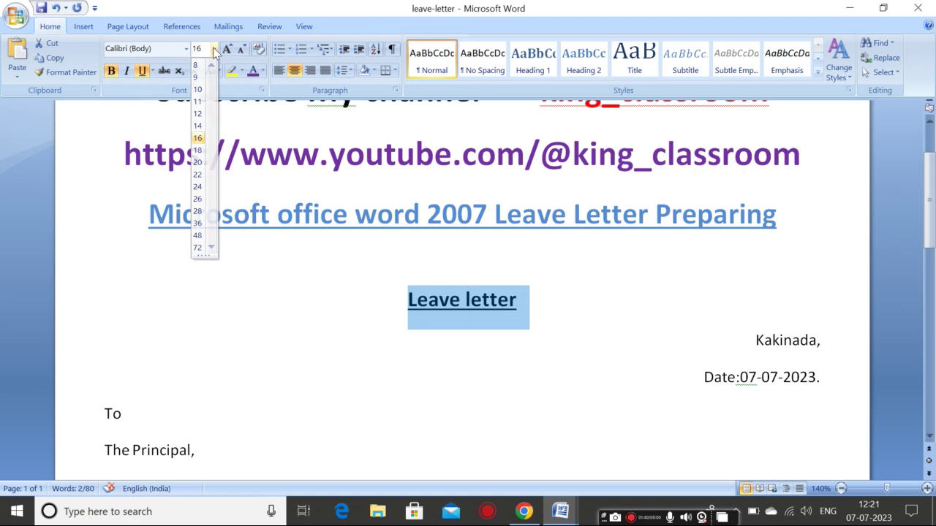
click(213, 48)
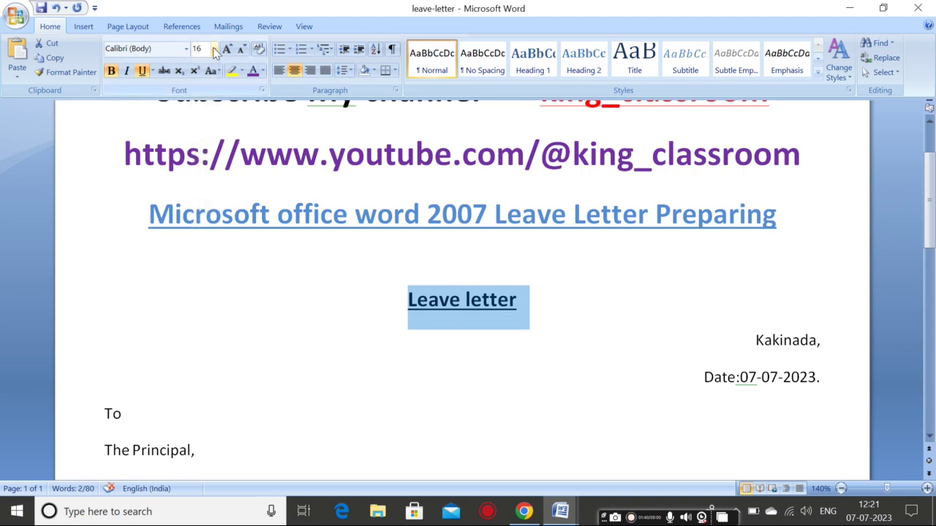
click(147, 74)
click(147, 74)
click(116, 76)
click(117, 76)
click(742, 329)
drag(759, 340, 826, 341)
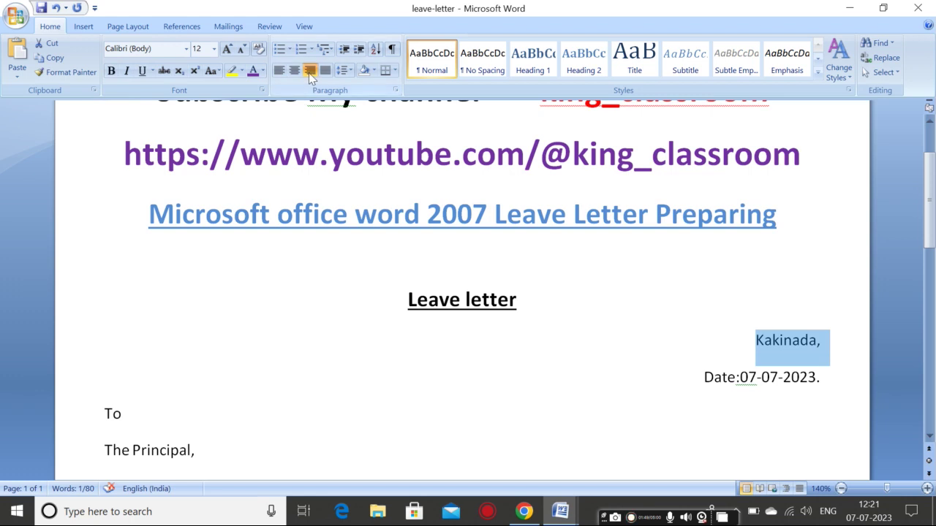
click(279, 71)
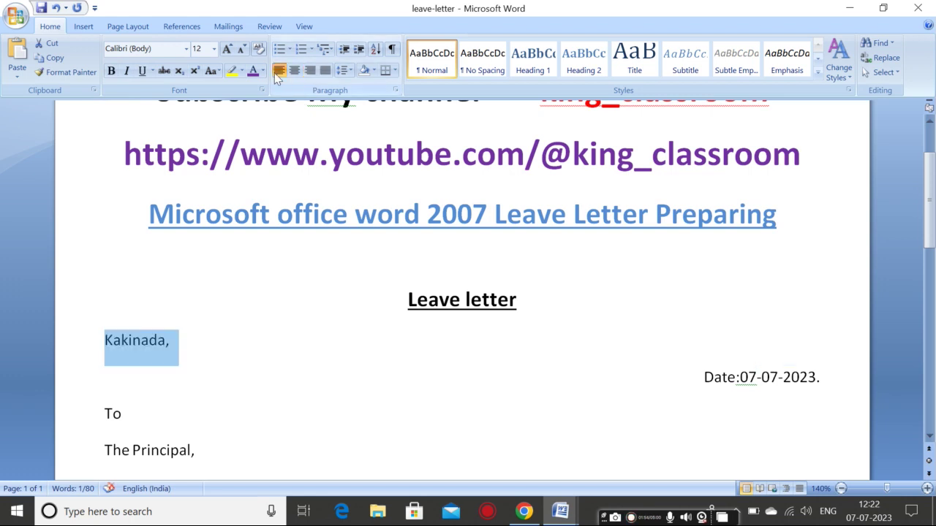
click(310, 71)
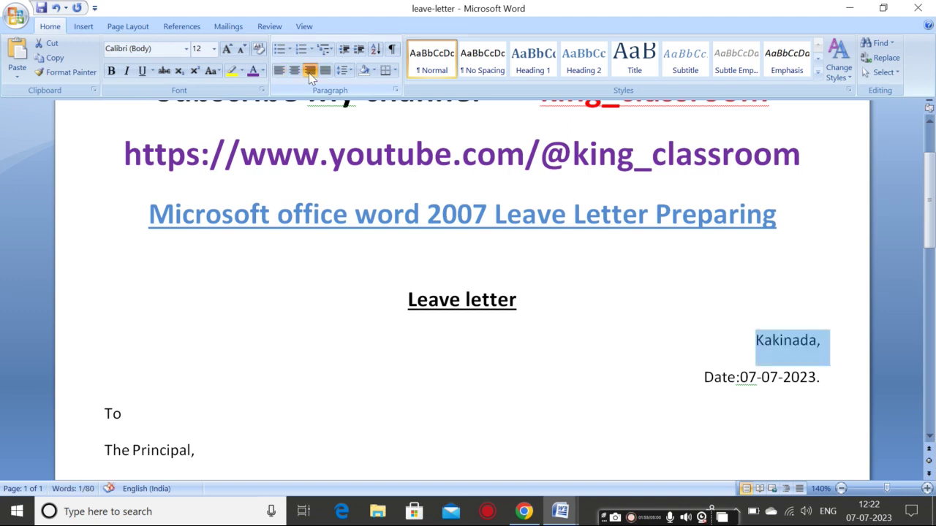
drag(701, 392, 815, 380)
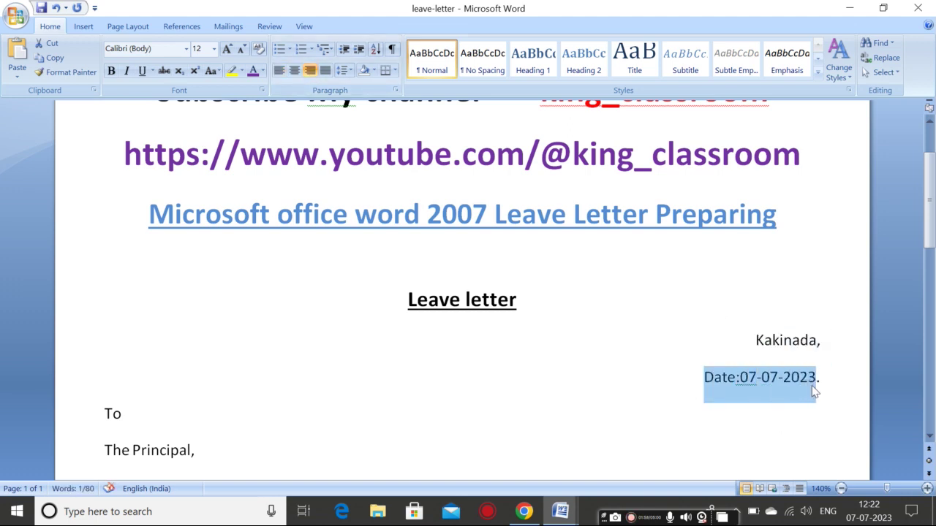
click(279, 70)
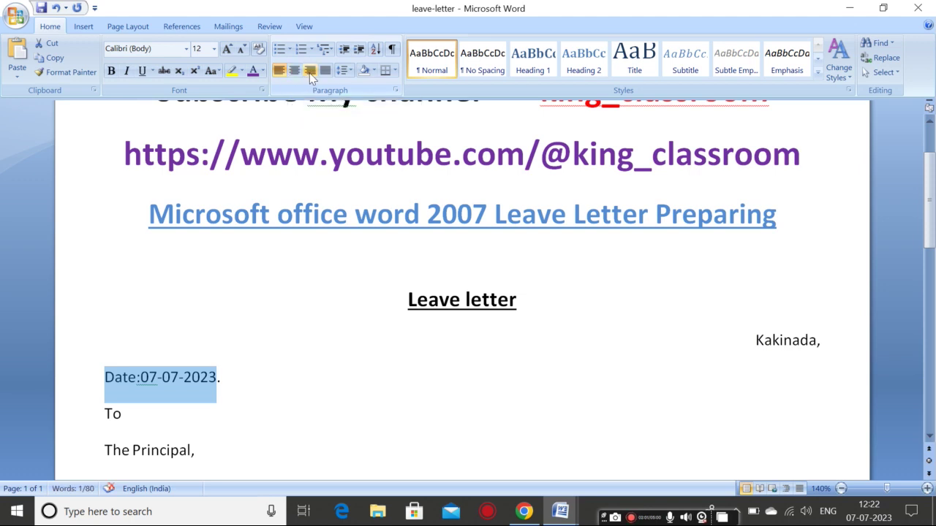
click(310, 72)
click(832, 400)
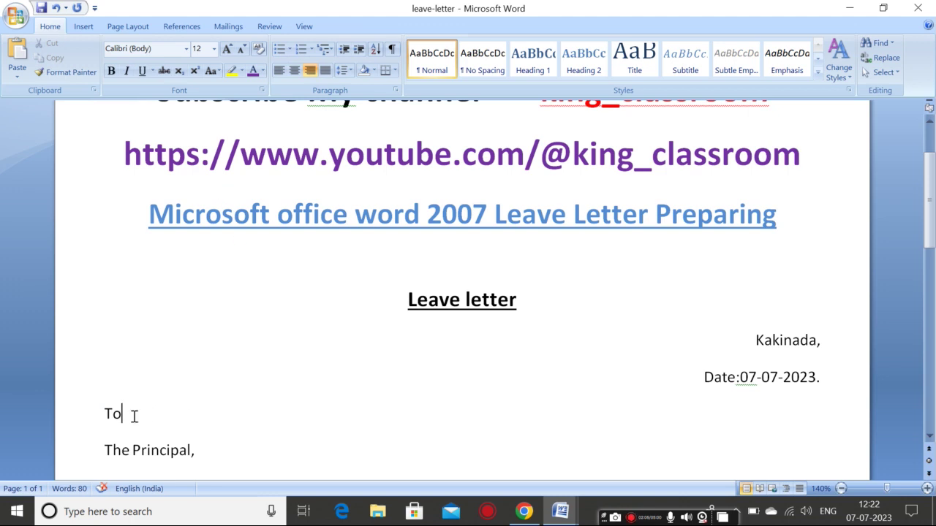
drag(134, 416, 105, 415)
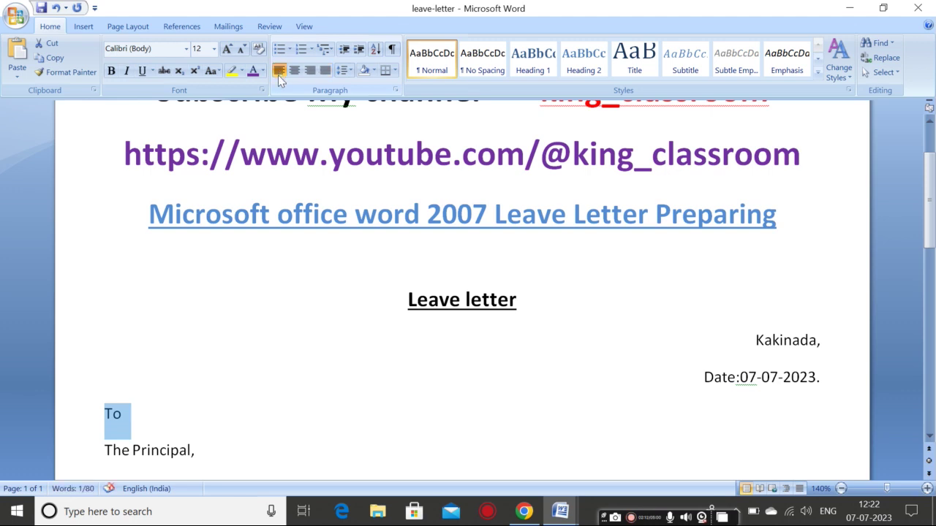
scroll(226, 410, down, 2)
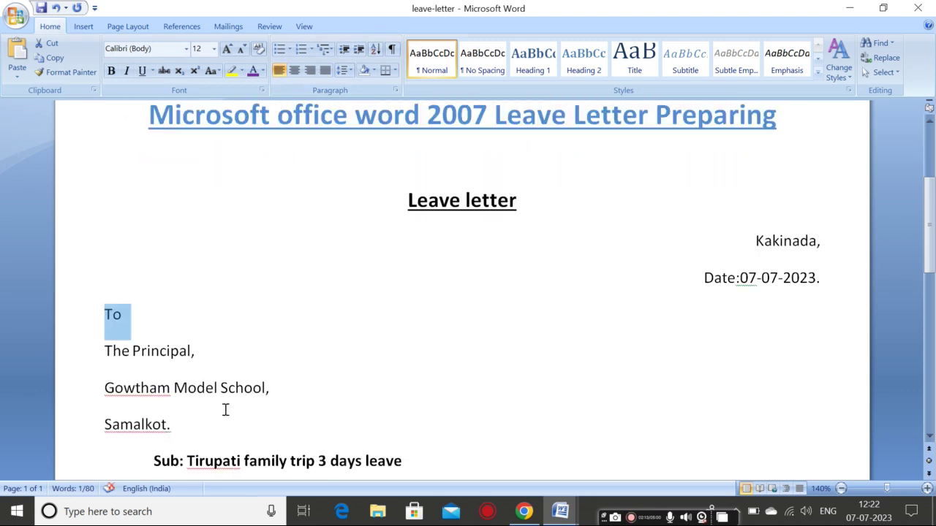
scroll(157, 364, down, 1)
click(96, 314)
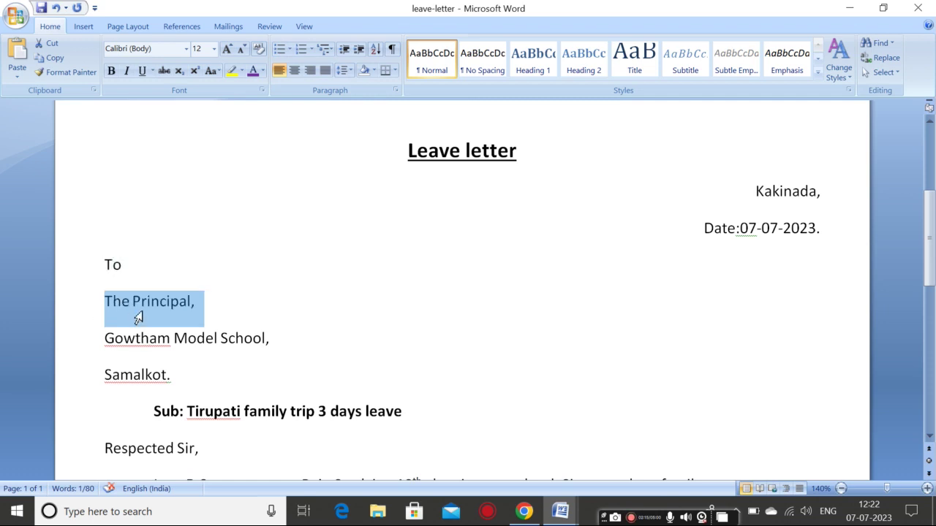
drag(108, 340, 275, 347)
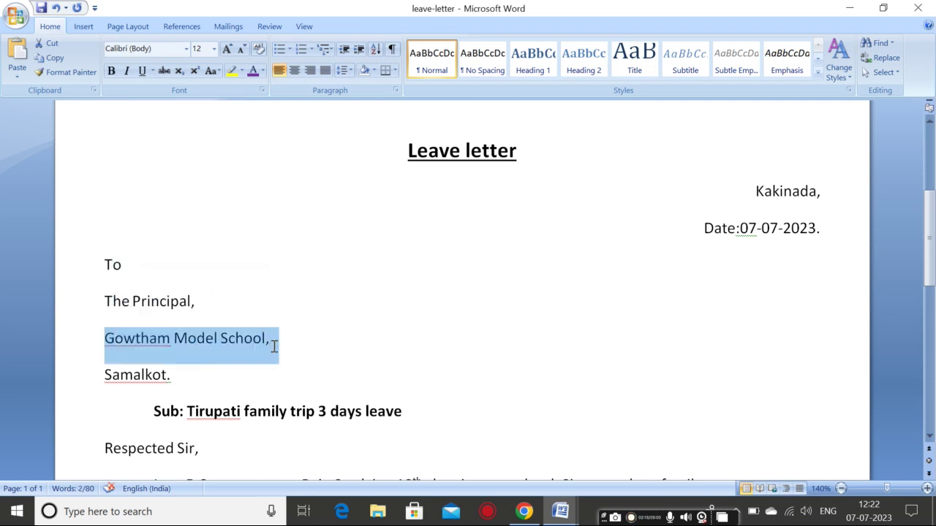
click(112, 378)
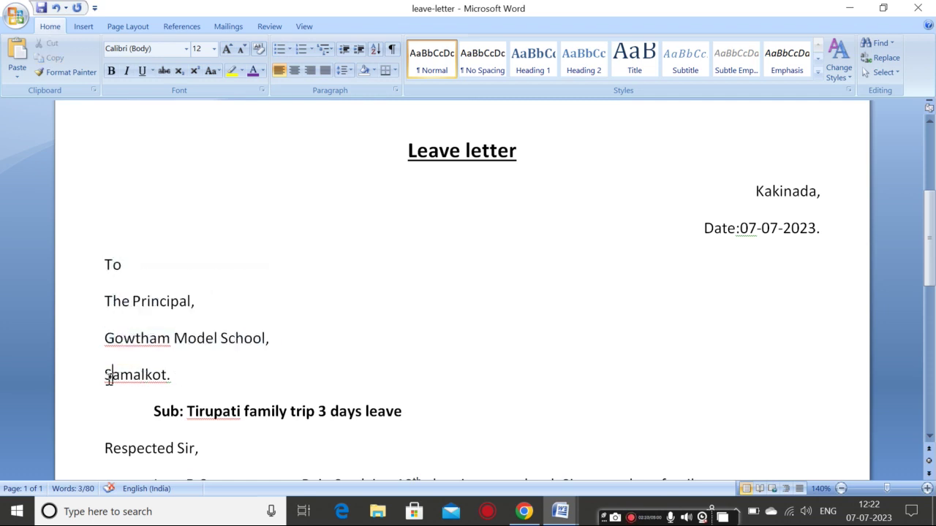
drag(104, 377, 173, 378)
click(156, 414)
click(128, 414)
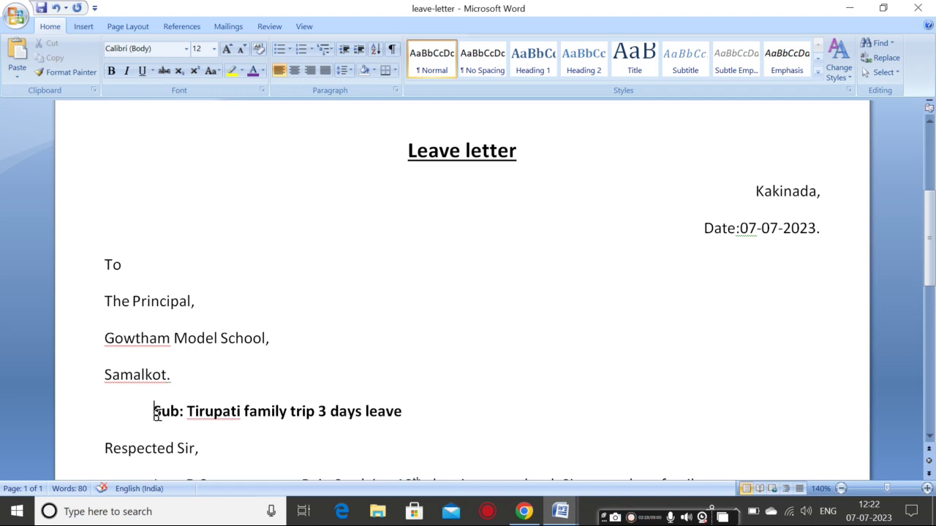
drag(156, 414, 182, 415)
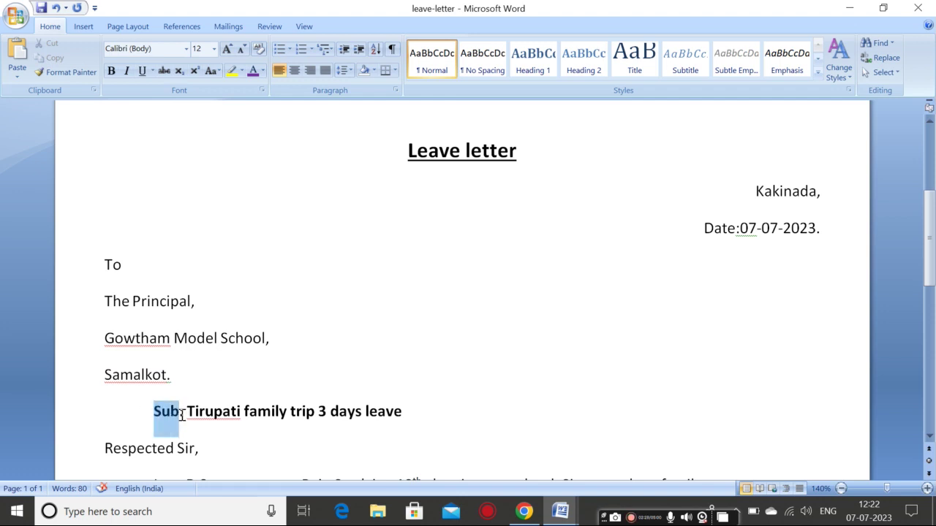
click(187, 414)
drag(187, 414, 459, 431)
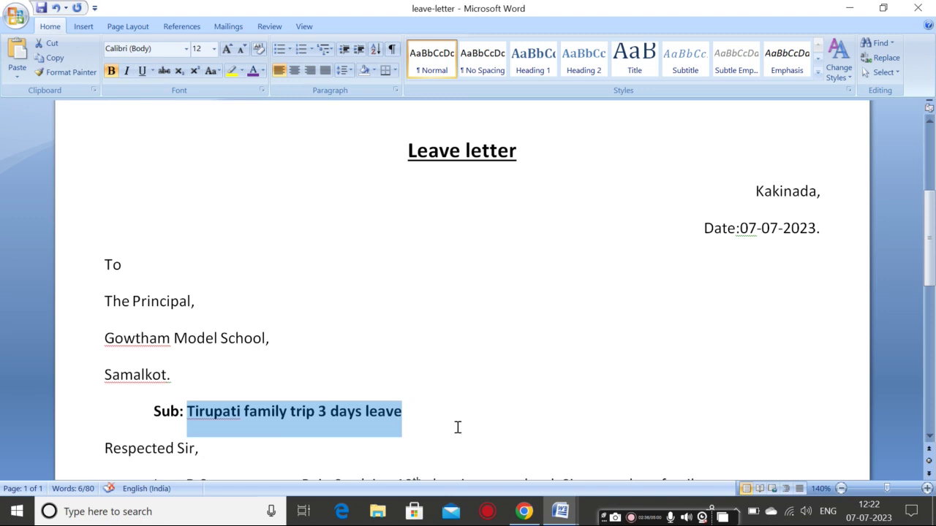
scroll(456, 427, down, 2)
click(98, 350)
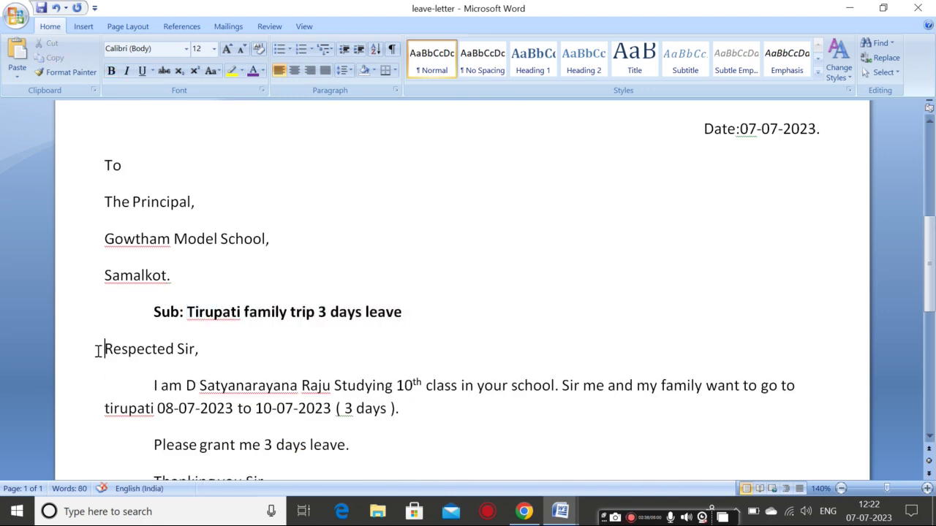
drag(98, 350, 219, 374)
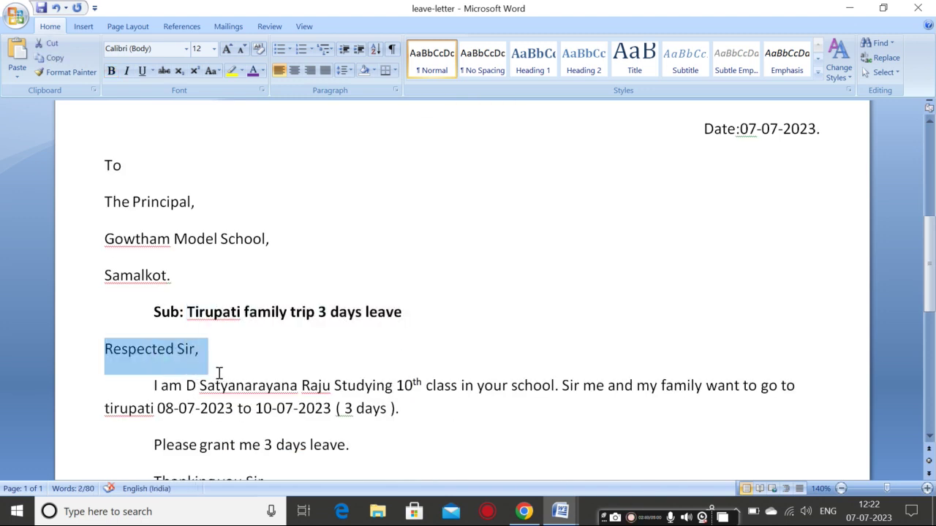
drag(150, 386, 399, 410)
click(421, 424)
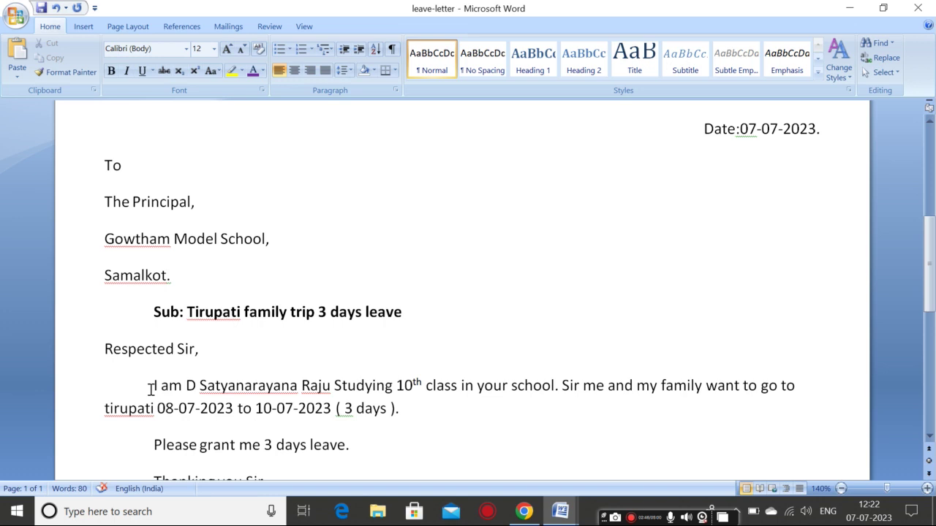
drag(151, 389, 669, 400)
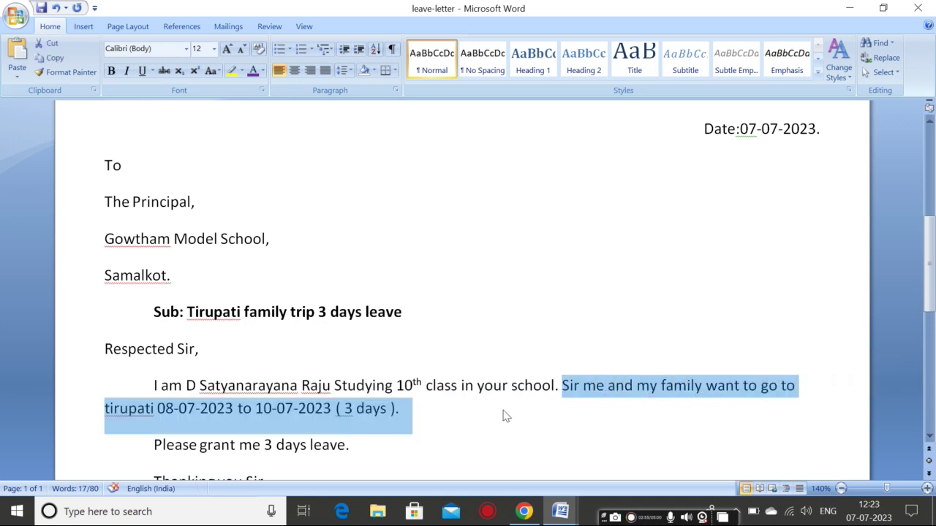
click(404, 408)
drag(155, 408, 321, 415)
click(244, 409)
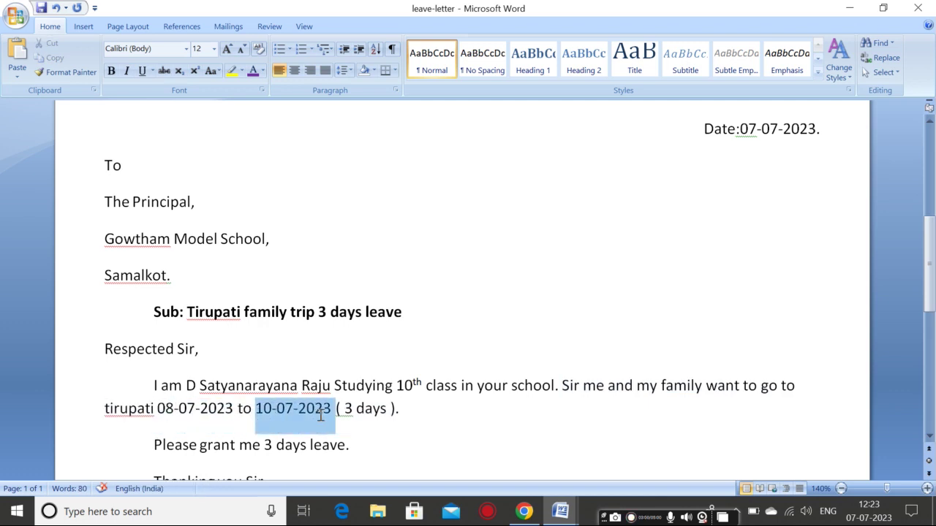
click(352, 410)
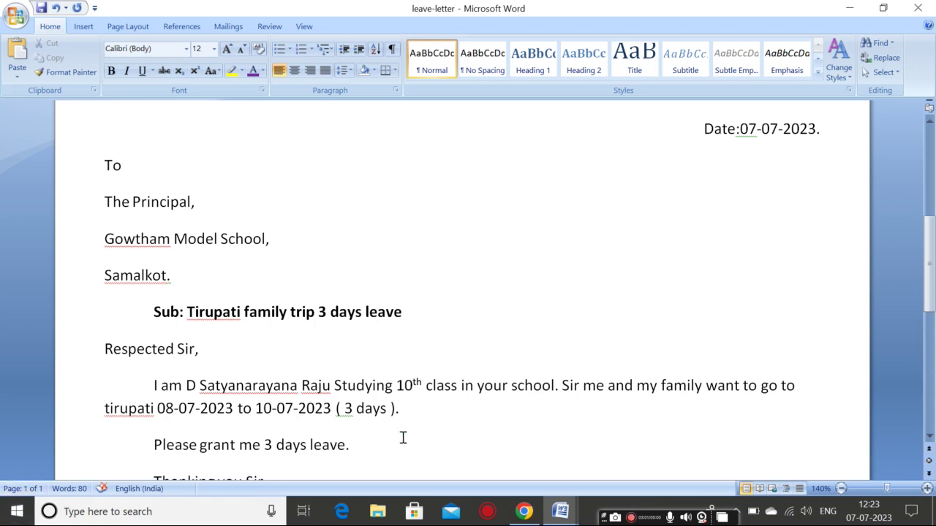
scroll(404, 439, down, 2)
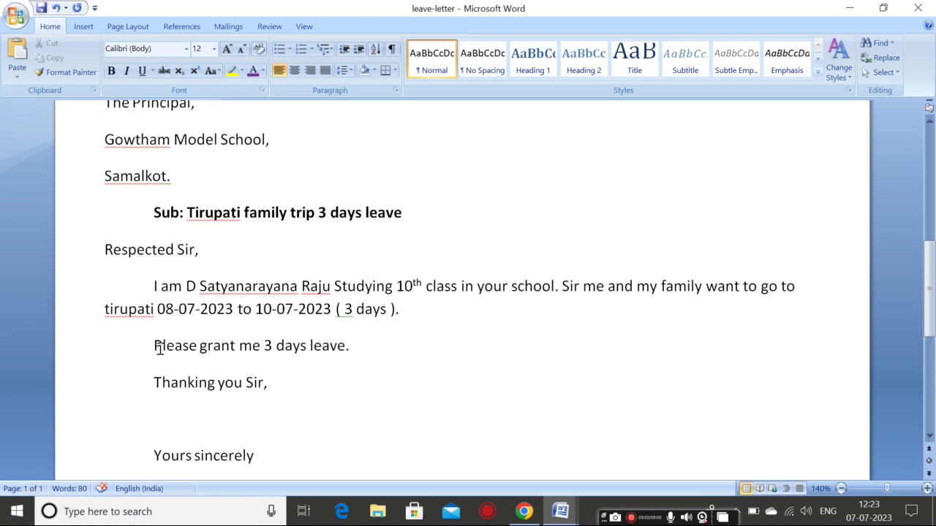
- Add a comma after the closing 'Yours sincerely'
drag(158, 349, 386, 356)
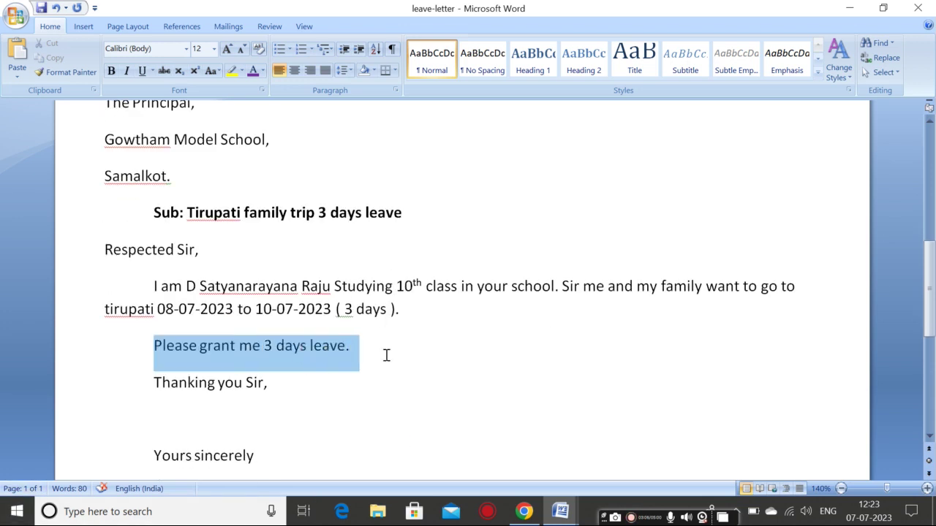
drag(285, 386, 196, 385)
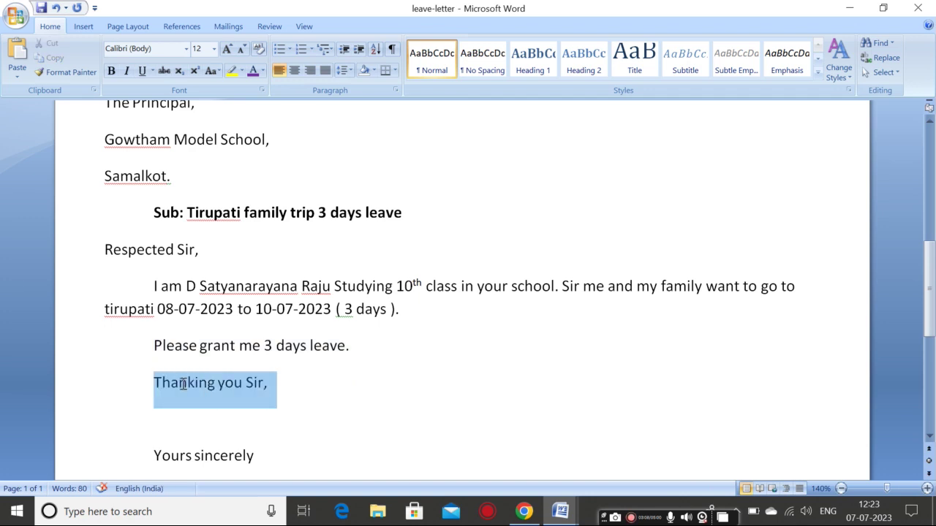
click(317, 399)
scroll(319, 398, down, 2)
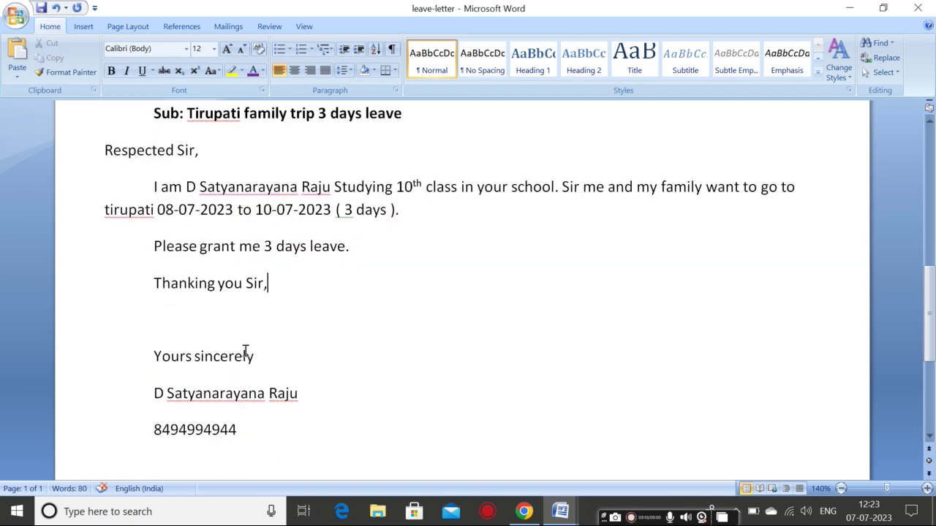
click(227, 338)
drag(151, 356, 250, 364)
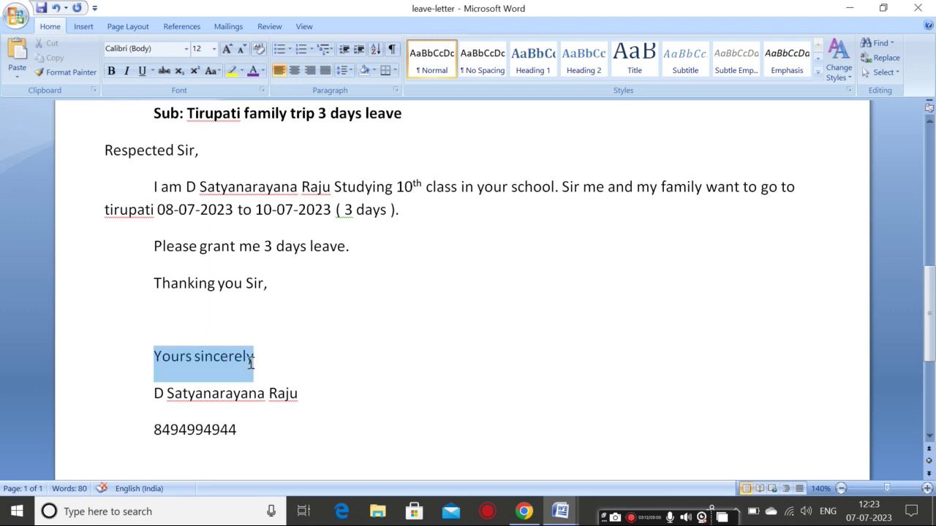
click(265, 367)
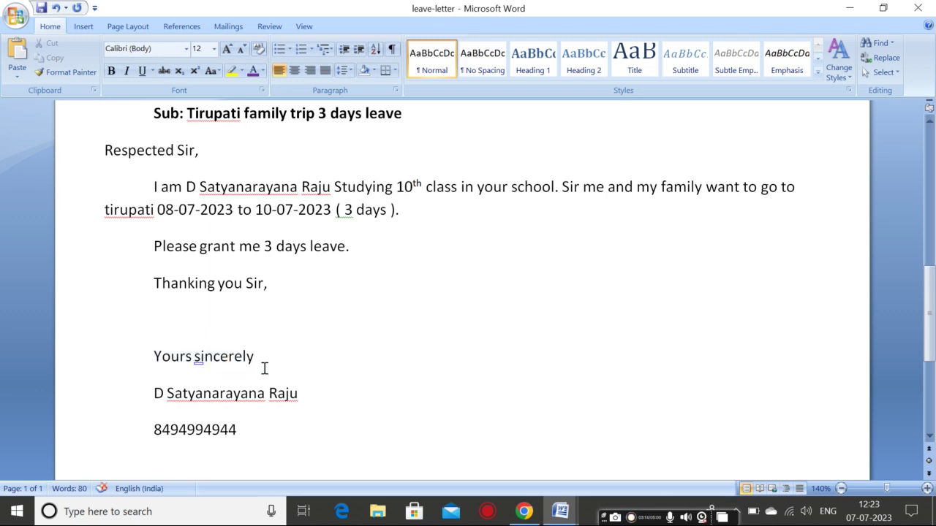
text(,)
- Add a comma after the signature name and a full stop after the contact number
drag(157, 388, 302, 391)
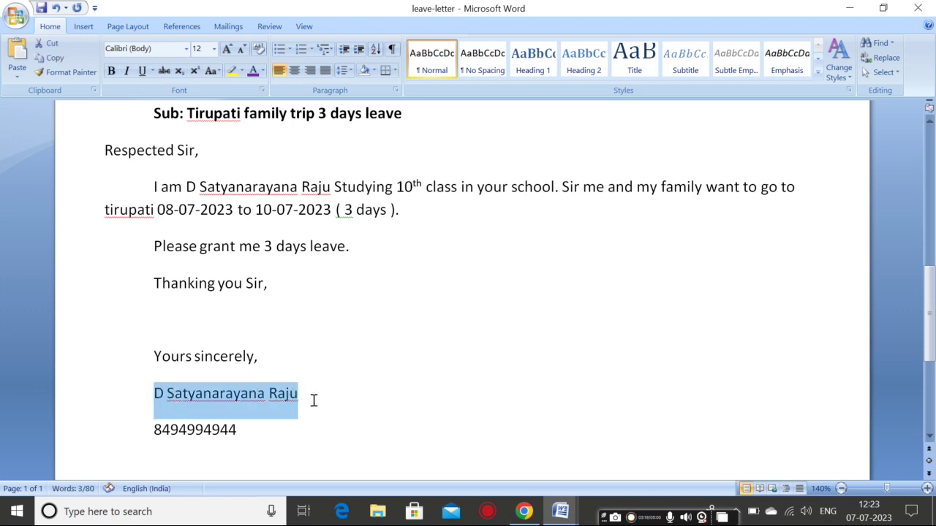
click(316, 402)
text(,)
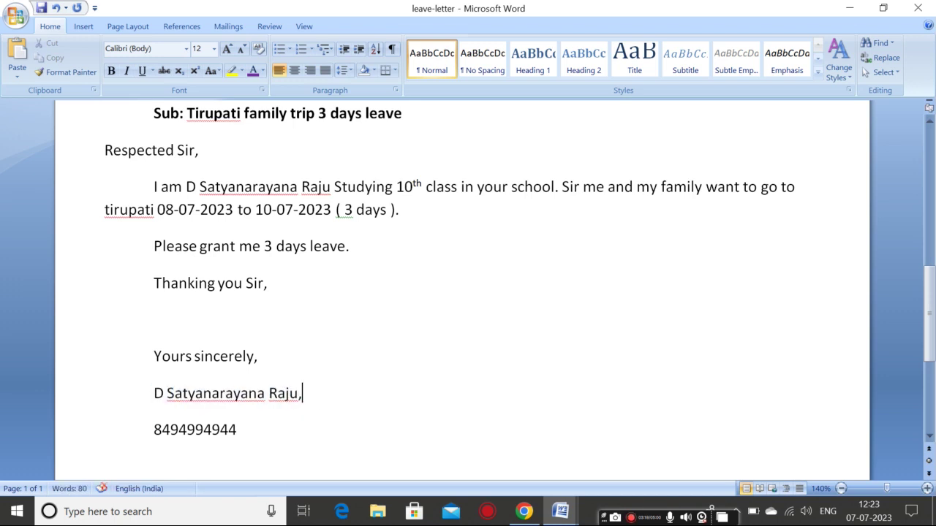
drag(256, 432, 146, 429)
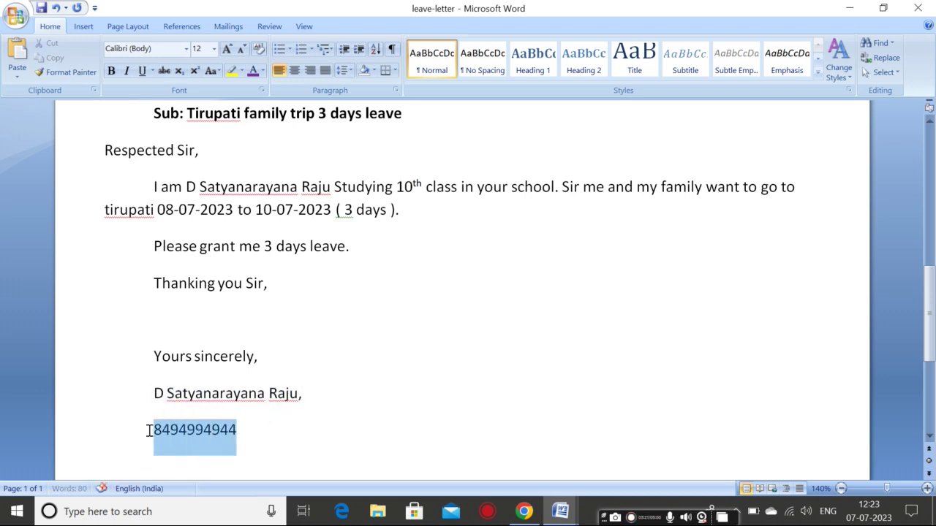
click(256, 430)
text(.)
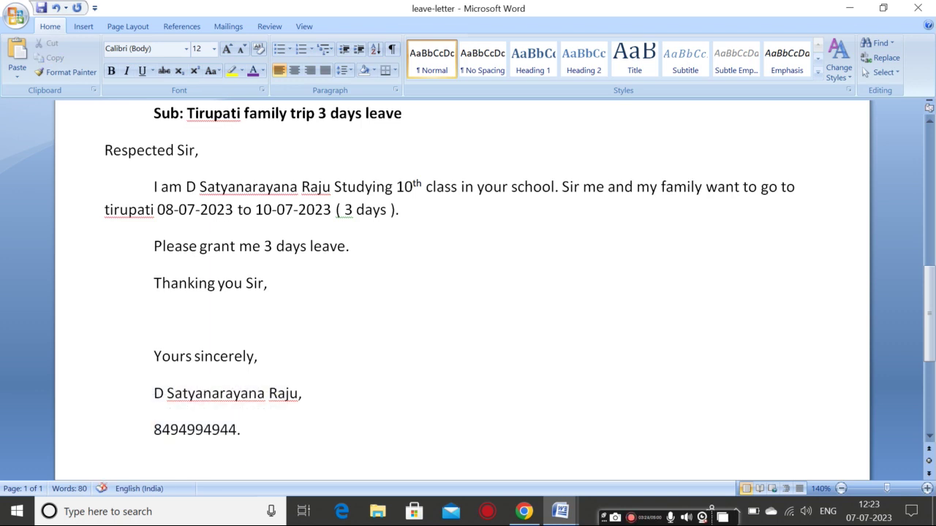
scroll(258, 424, down, 3)
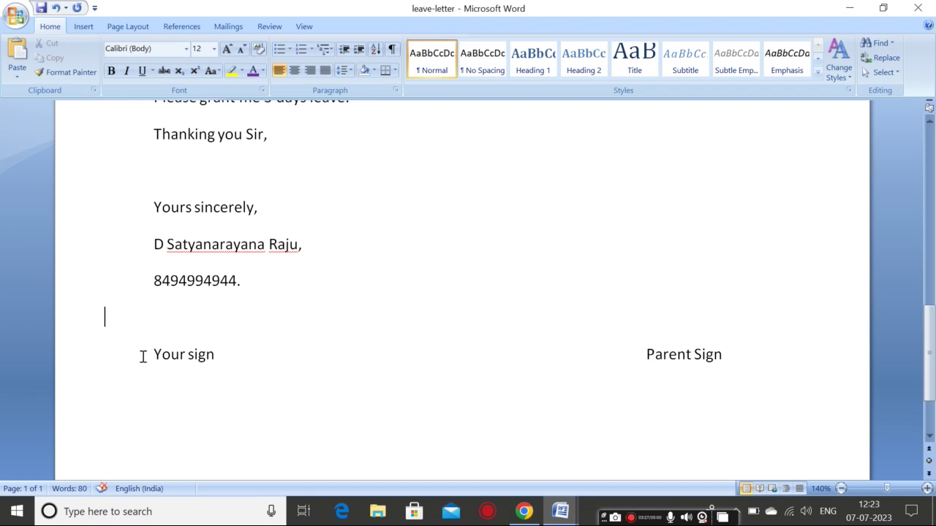
drag(156, 354, 222, 353)
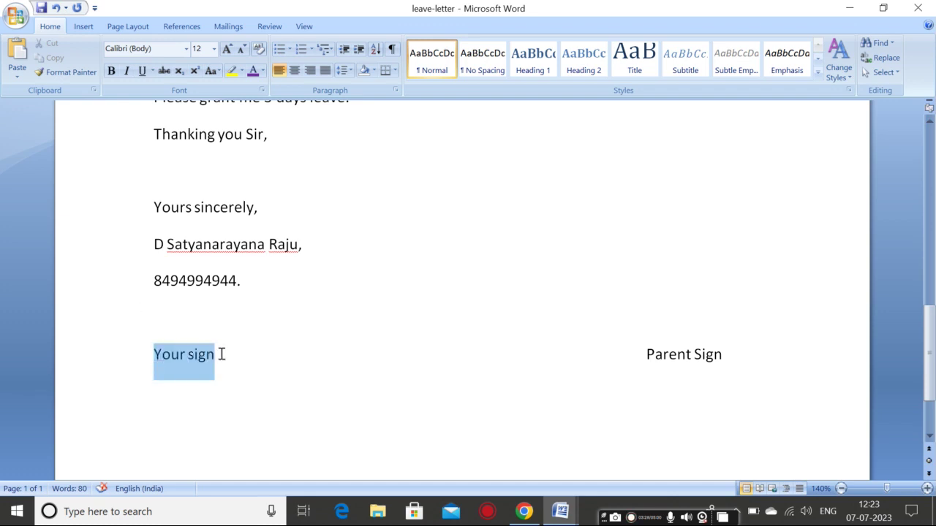
click(229, 354)
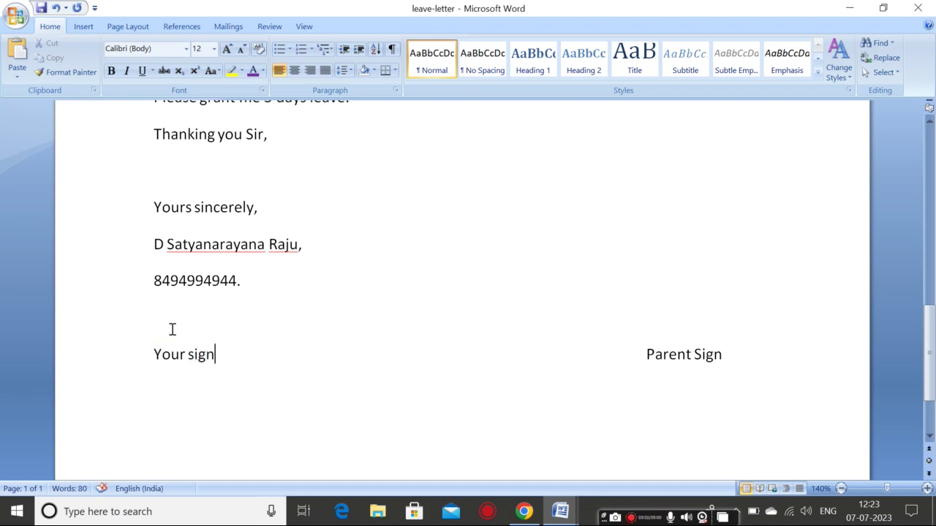
click(550, 356)
click(243, 357)
drag(242, 357, 724, 361)
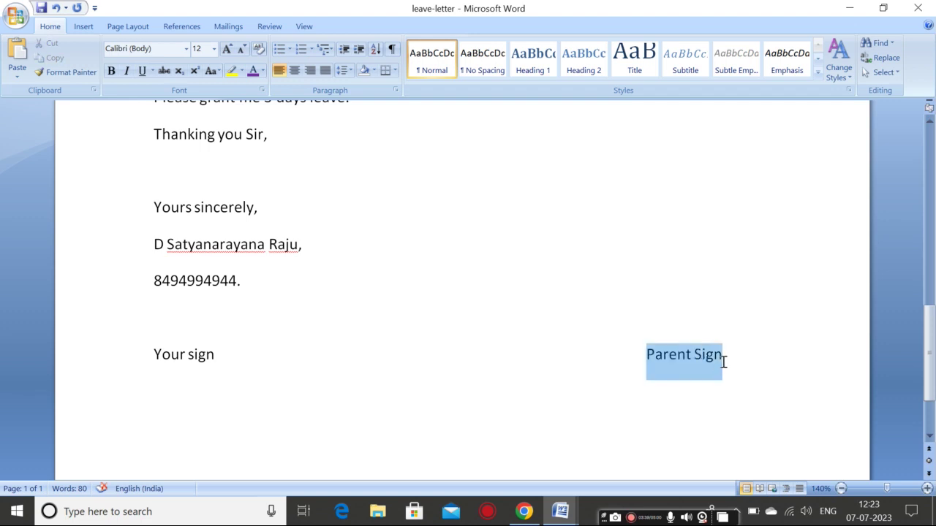
click(677, 324)
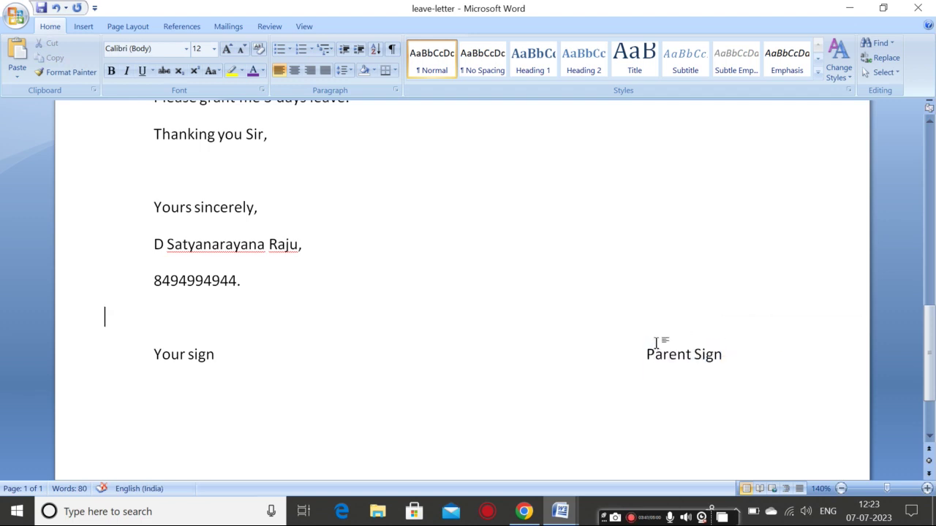
drag(648, 353, 723, 354)
click(667, 326)
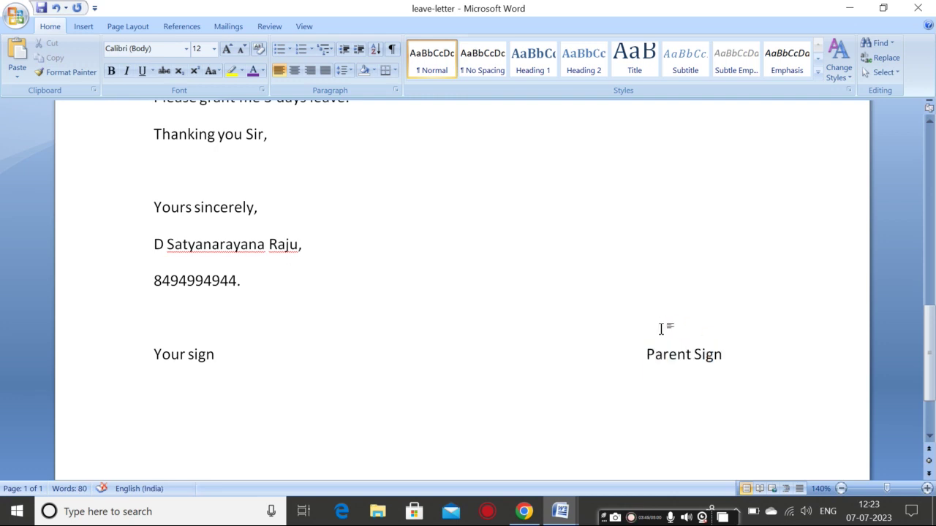
scroll(660, 328, down, 2)
scroll(661, 328, up, 12)
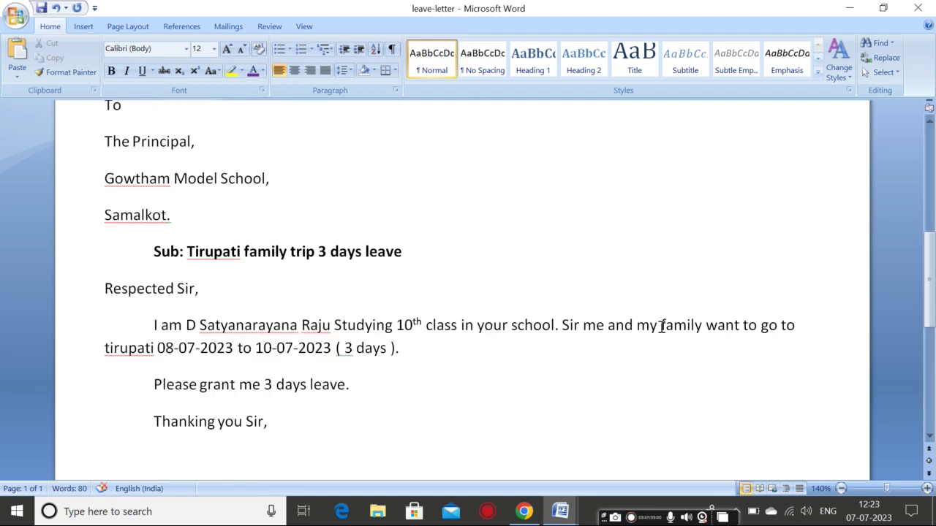
scroll(661, 328, up, 2)
drag(403, 202, 552, 217)
drag(734, 232, 790, 275)
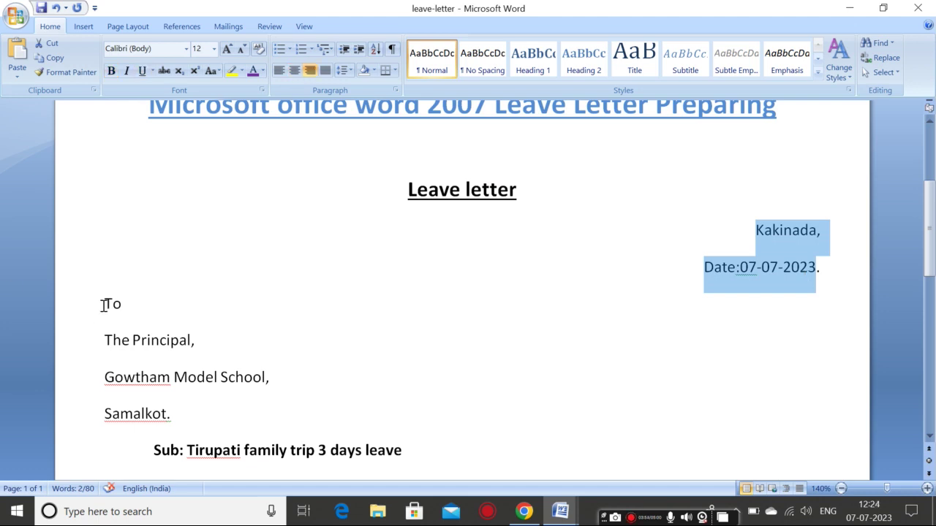
drag(103, 303, 468, 434)
scroll(387, 372, down, 2)
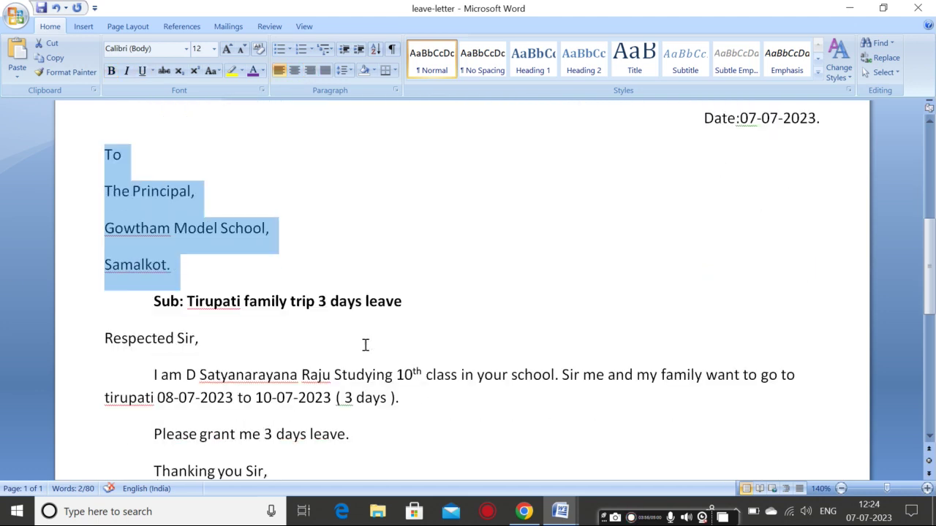
drag(151, 307, 406, 306)
click(329, 343)
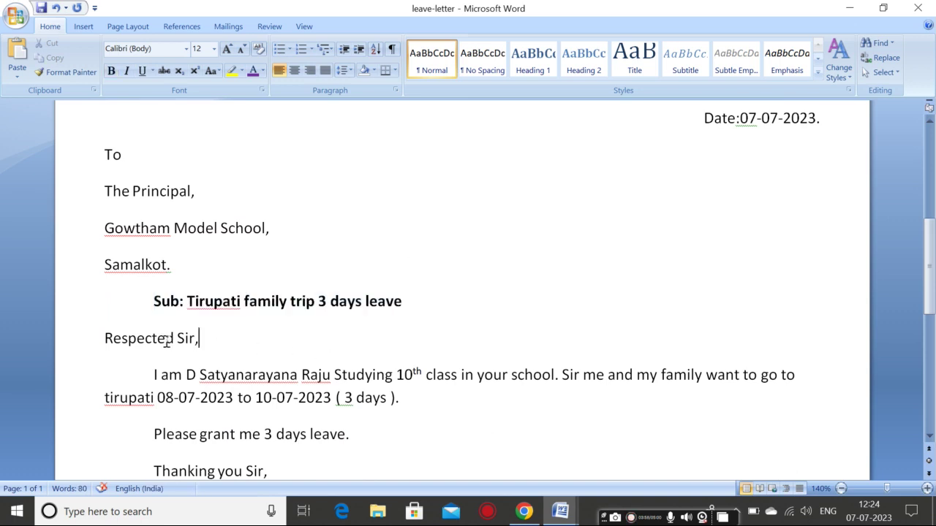
click(92, 341)
drag(187, 357, 372, 410)
scroll(366, 431, down, 3)
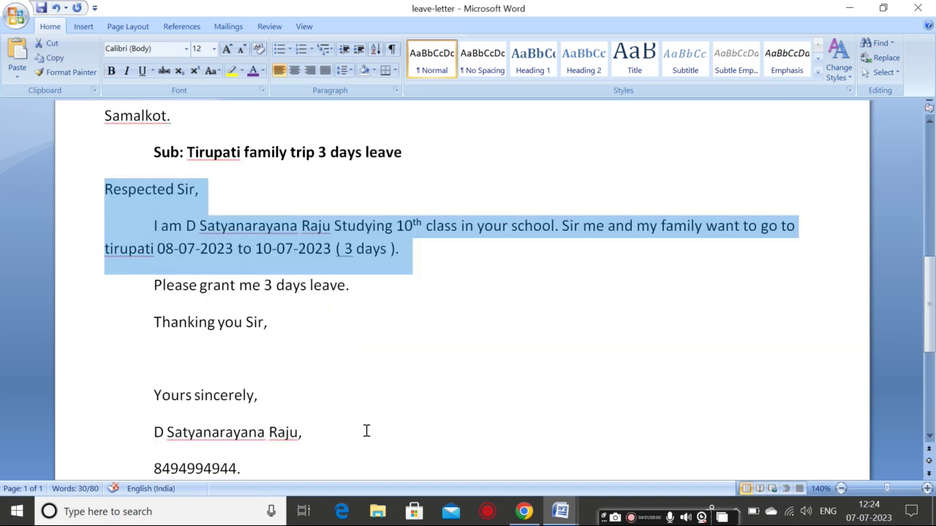
drag(131, 242, 338, 414)
click(340, 331)
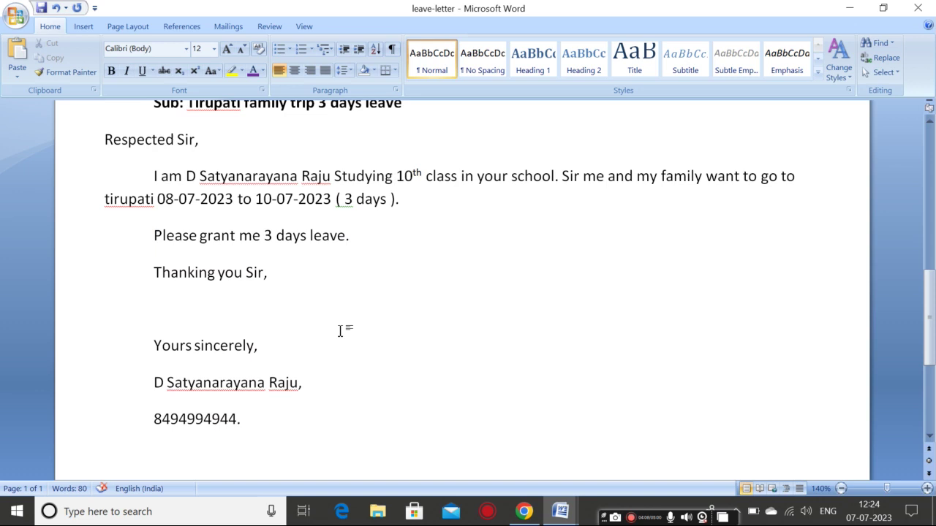